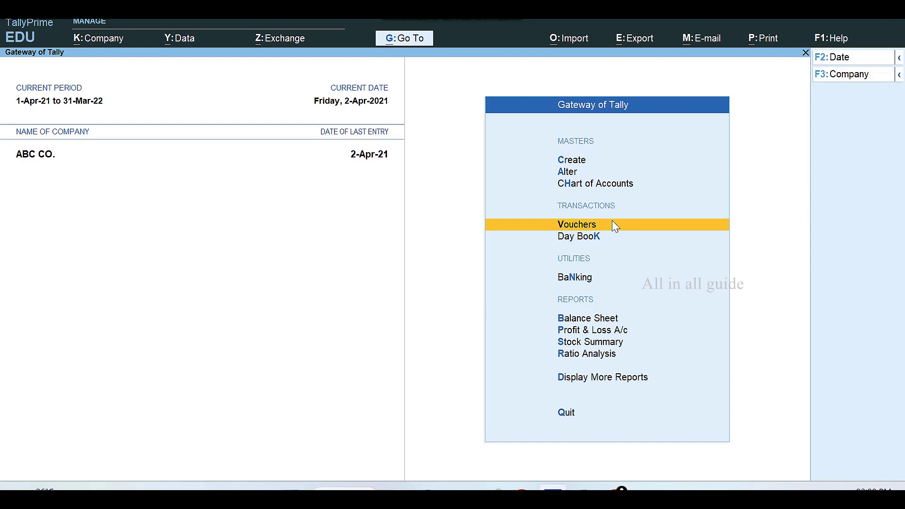
Step: Start a payment voucher and create a Drawings ledger under Capital Account for its debit line, keeping the default ledger details
left_click(612, 226)
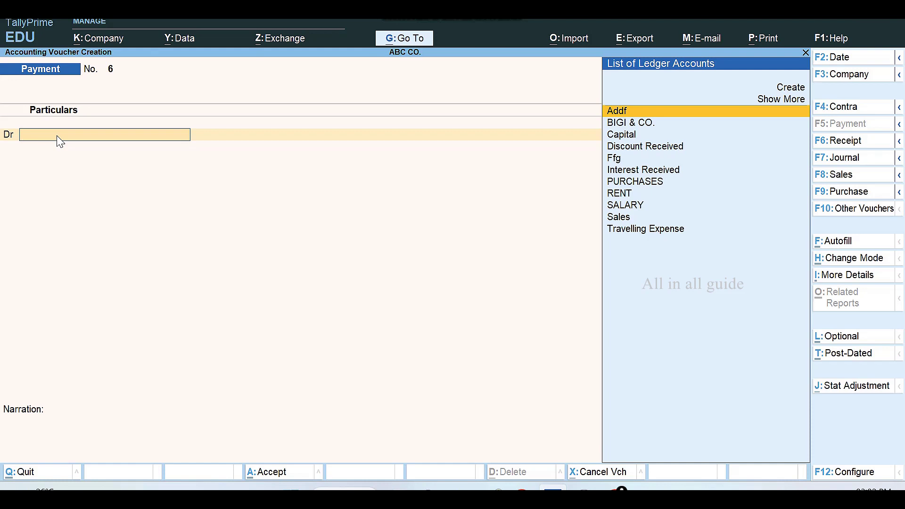
key("alt+c")
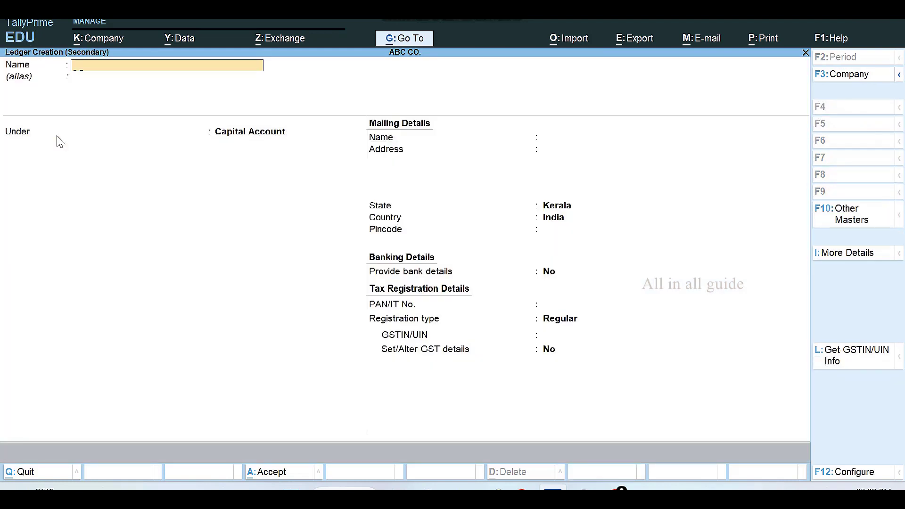
type("Drawings")
key("Return")
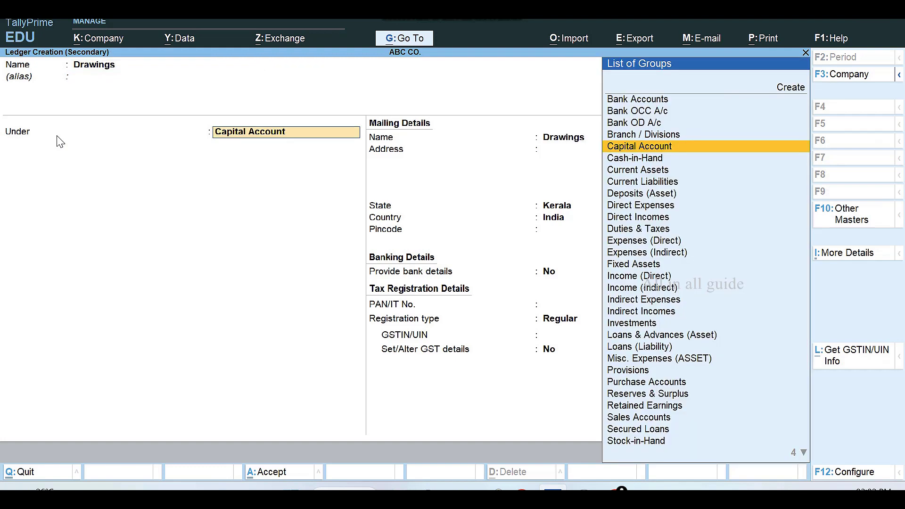
key("Return")
key("Return")
key("Return")
key("Return")
key("Return")
key("Return")
key("Return")
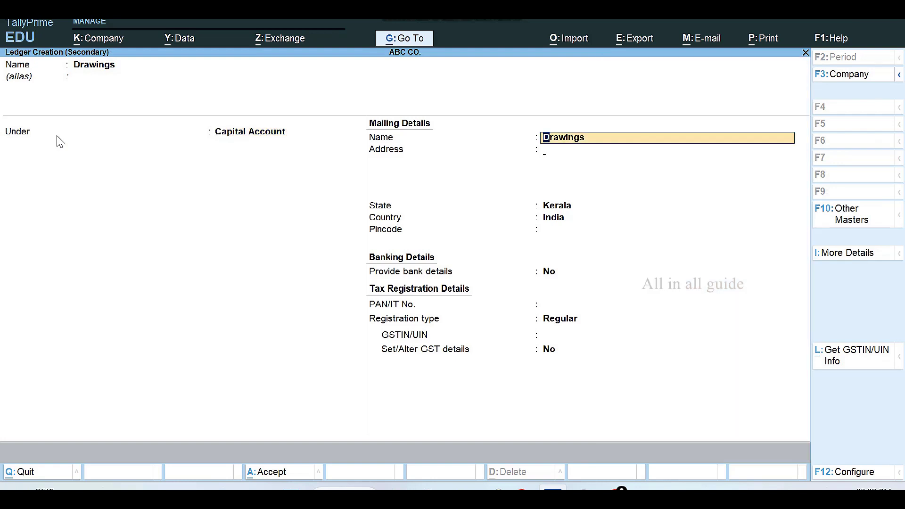
key("Return")
key("Return")
key("Return")
key("Return")
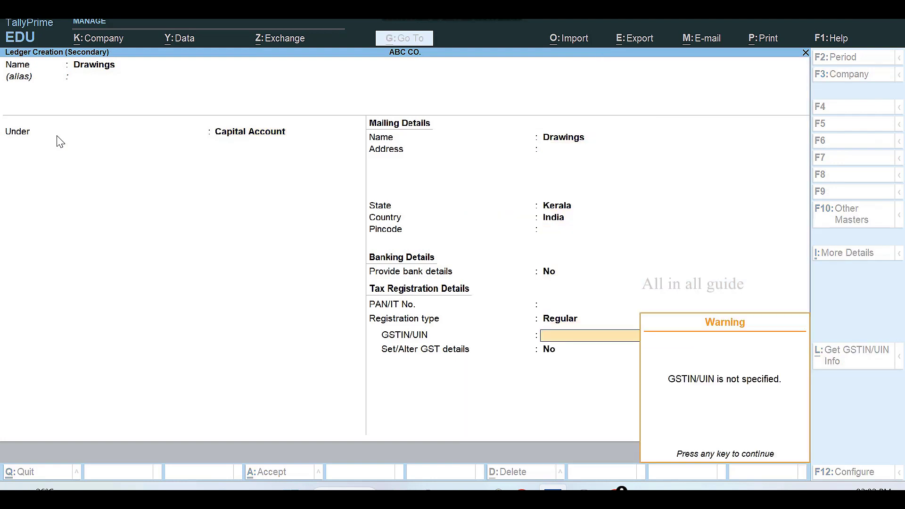
key("Return")
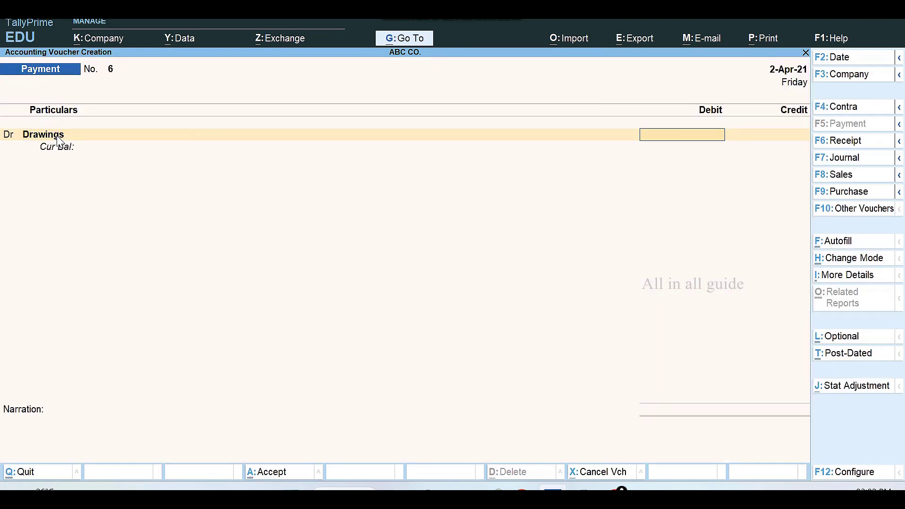
Step: Debit Drawings with 2,000, credit Cash with the same amount, and save the payment voucher without a narration
type("2000")
key("Return")
key("Return")
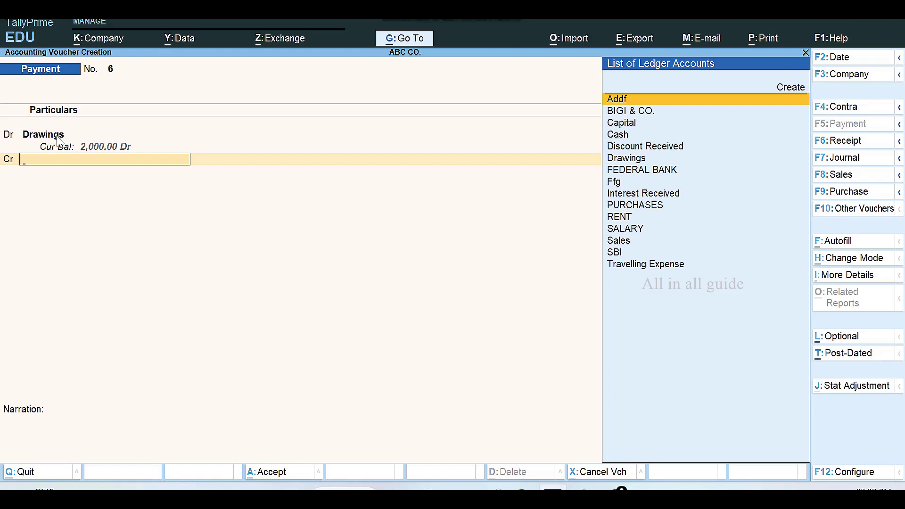
type("Cash")
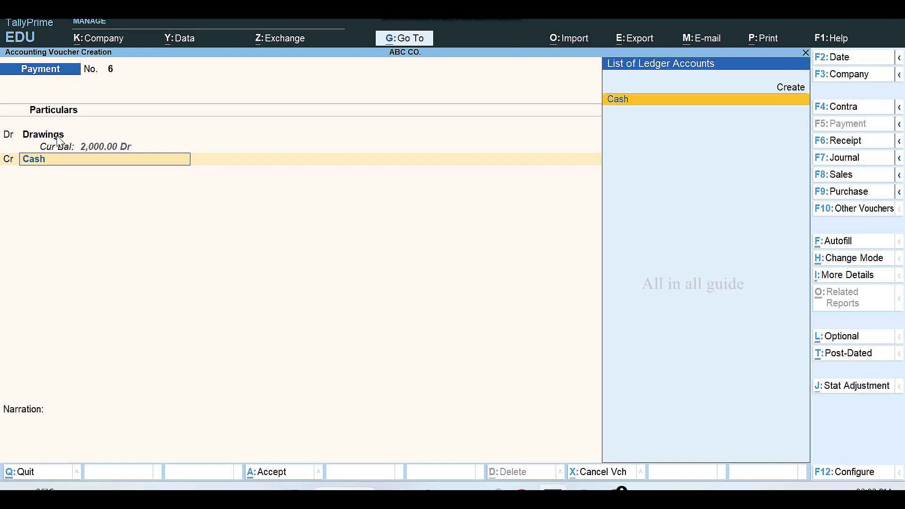
key("Return")
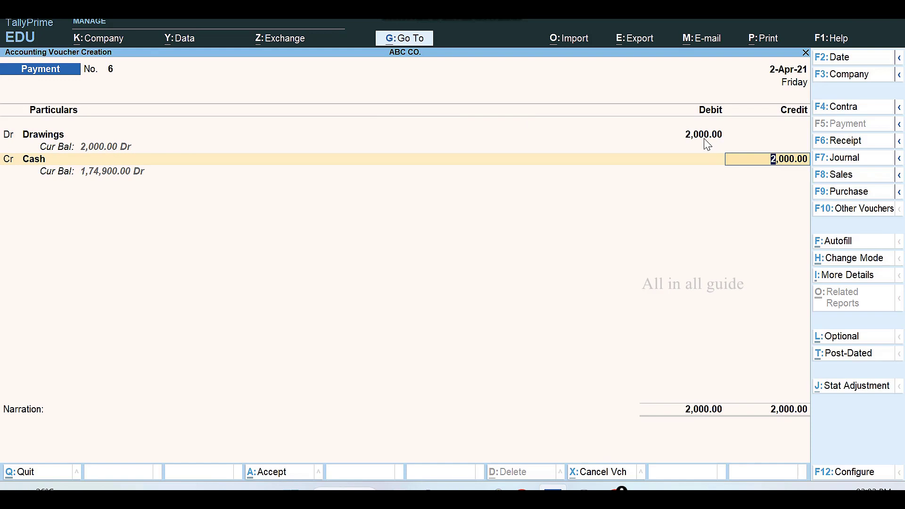
key("Return")
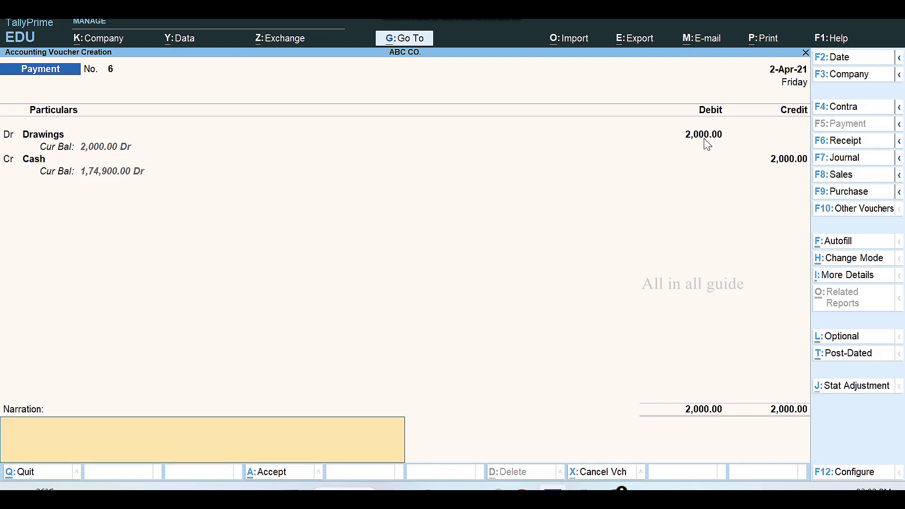
key("Return")
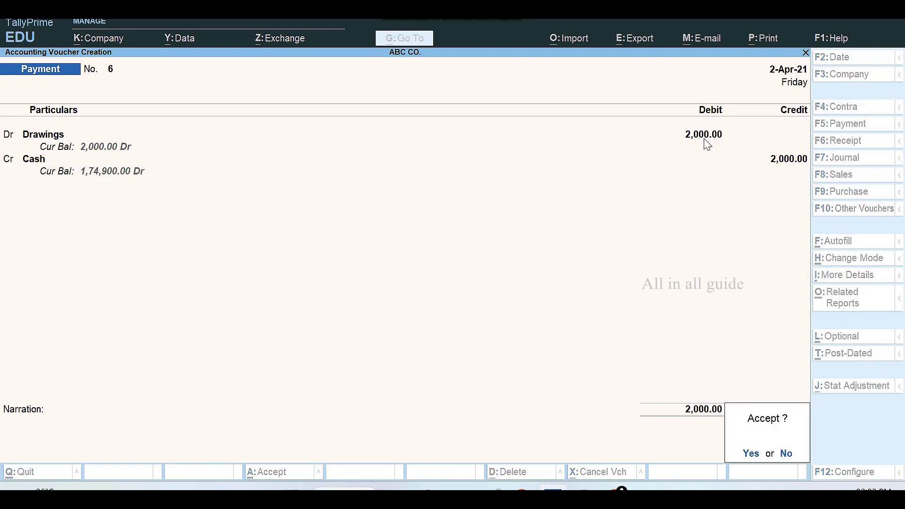
key("Return")
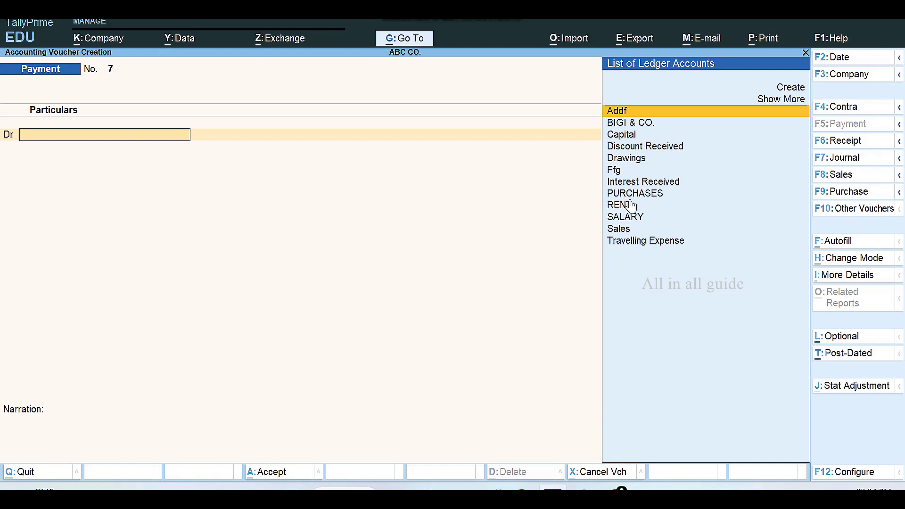
Step: Start a journal voucher and debit the Drawings ledger with 1,000
left_click(851, 161)
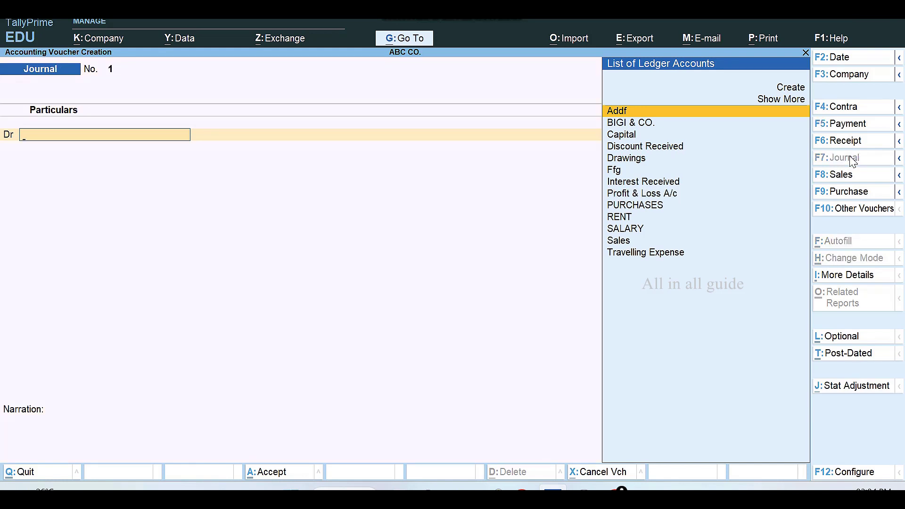
type("Dr")
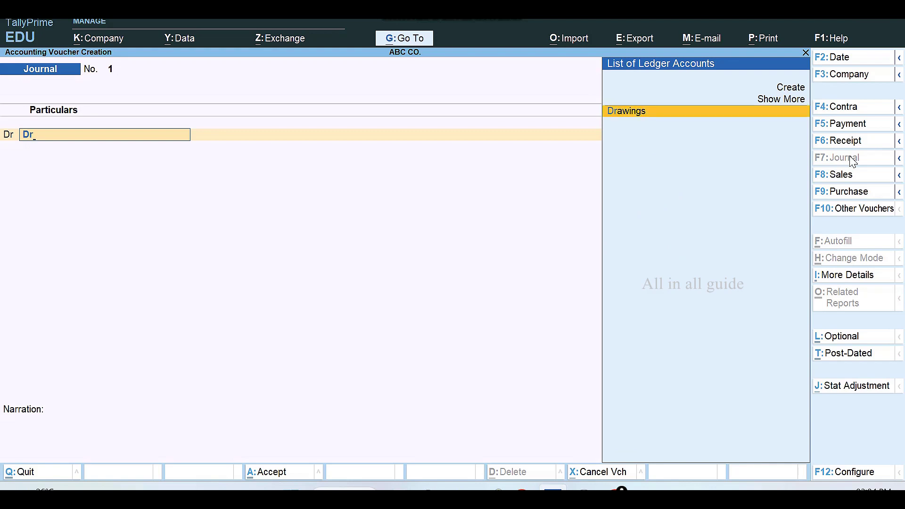
key("Return")
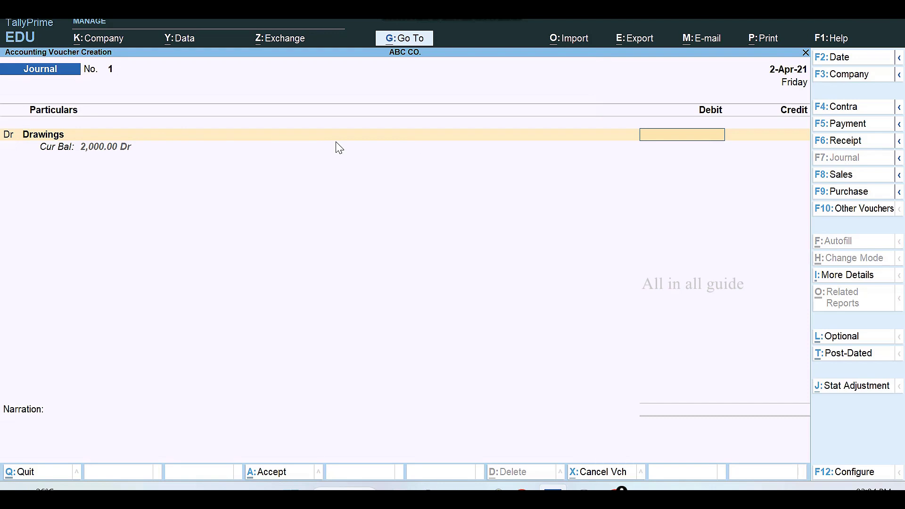
type("1000")
key("Return")
key("Return")
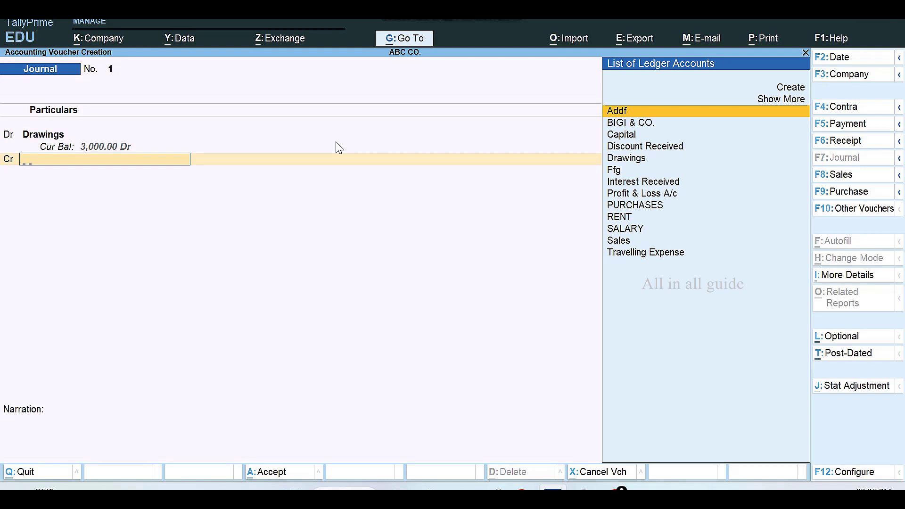
Step: Credit PURCHASES with 1,000, save the journal voucher without a narration, and leave voucher entry
type("Pu")
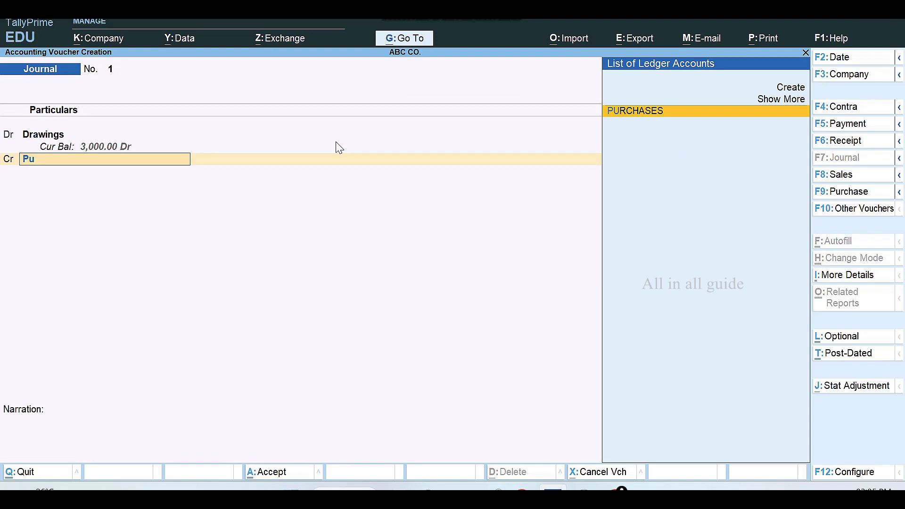
key("Return")
key("Escape")
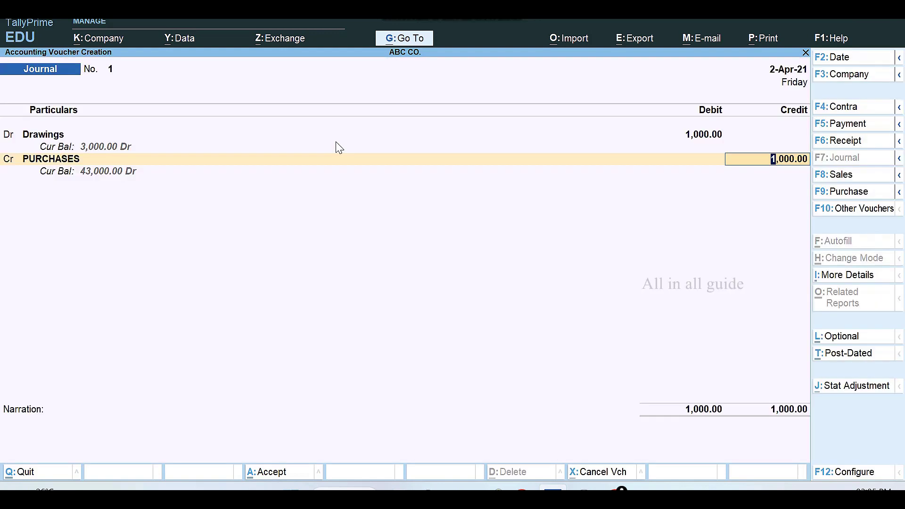
key("Return")
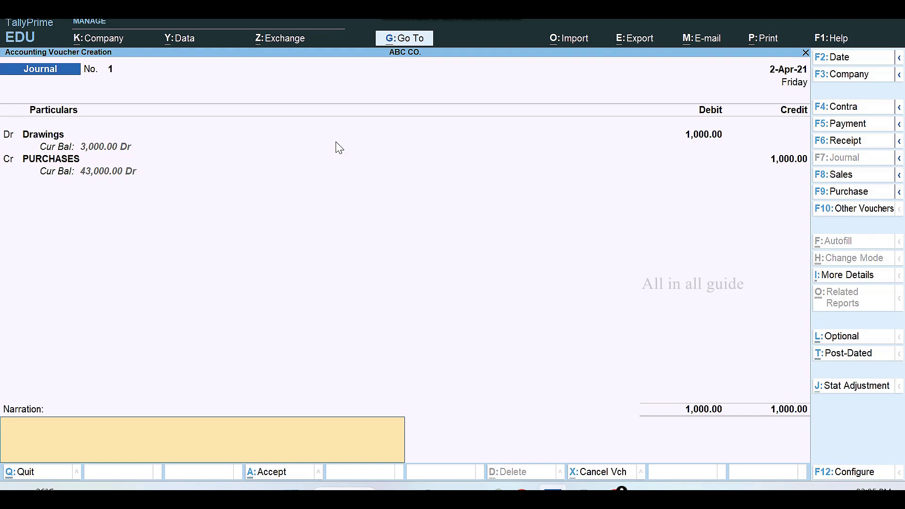
key("Return")
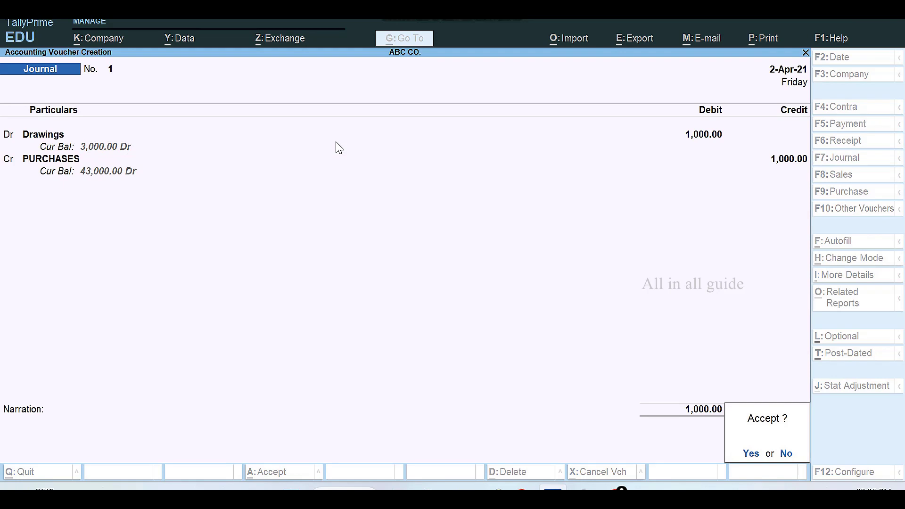
key("Return")
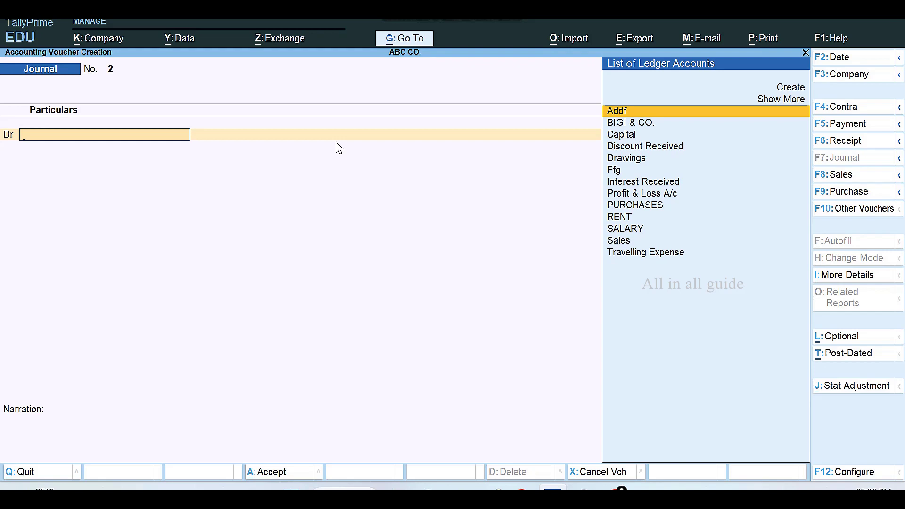
key("Escape")
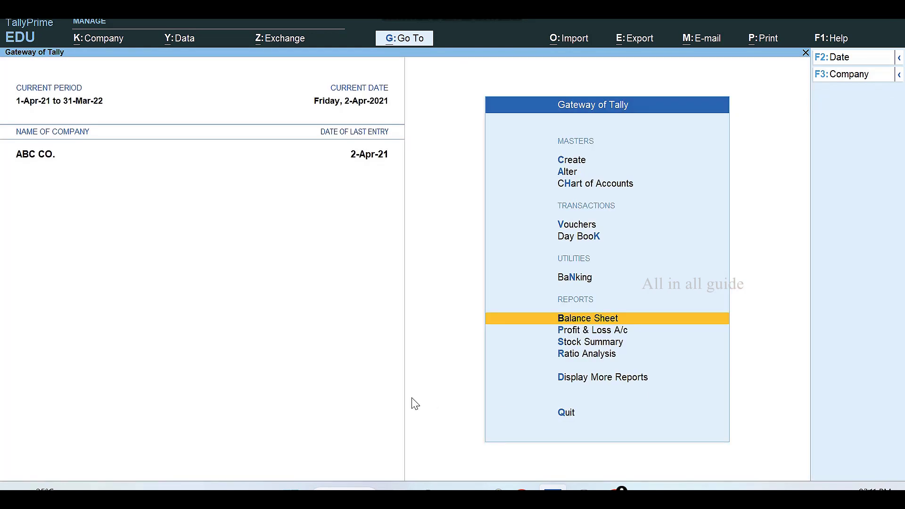
Step: View the balance sheet with its report format set to Detailed, keeping the other configuration options, and close the report
left_click(574, 321)
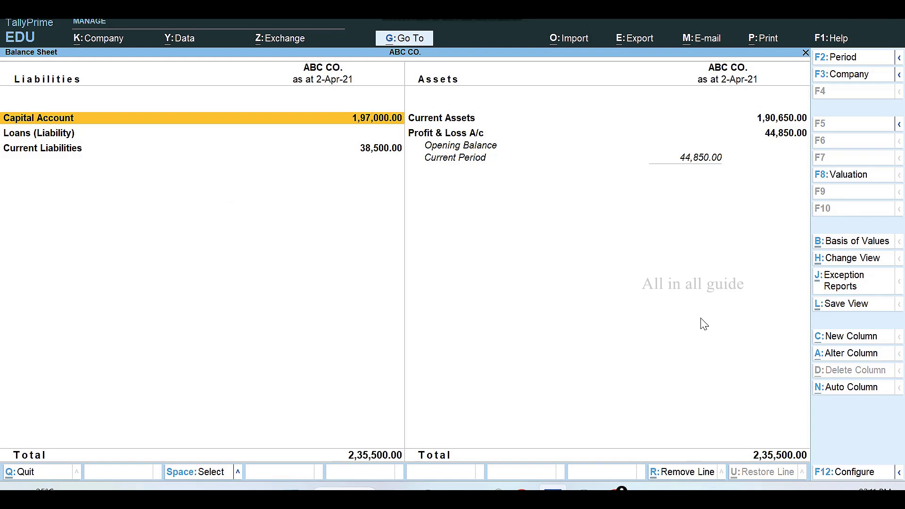
left_click(841, 472)
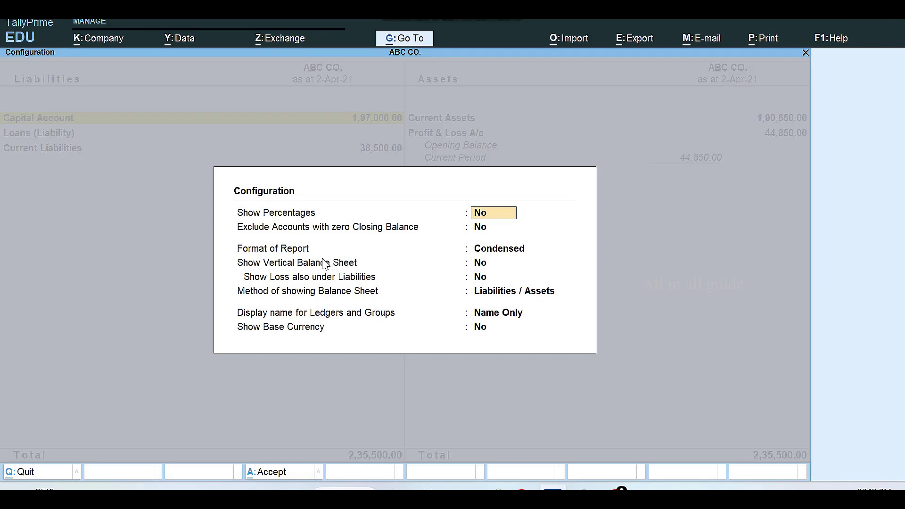
left_click(499, 253)
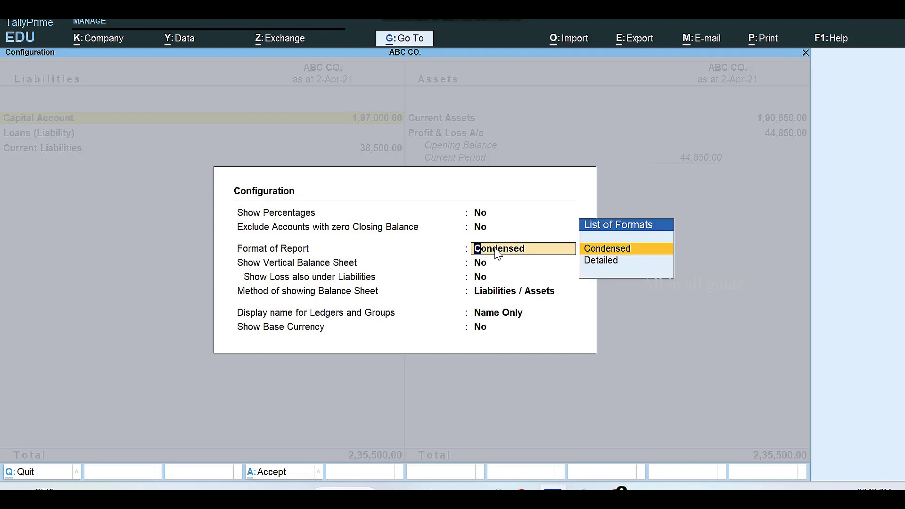
left_click(596, 265)
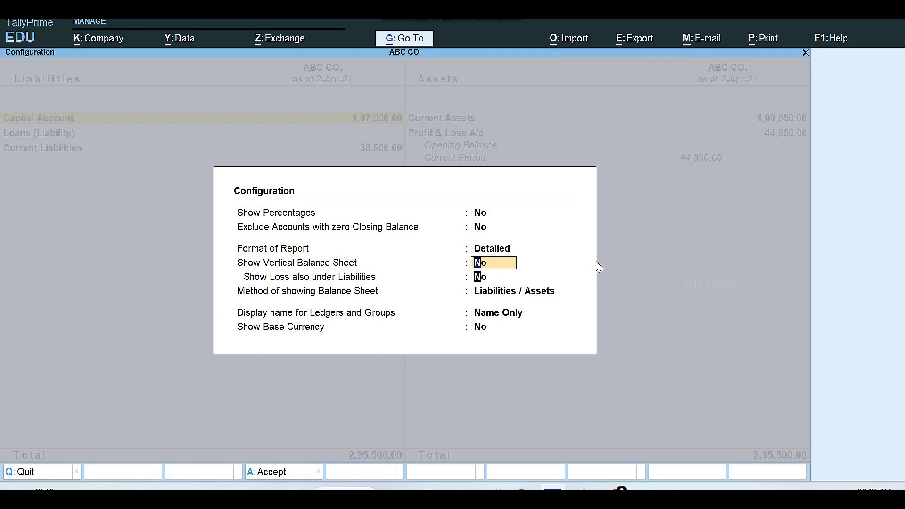
key("Return")
key("Return")
key("Return")
key("Return")
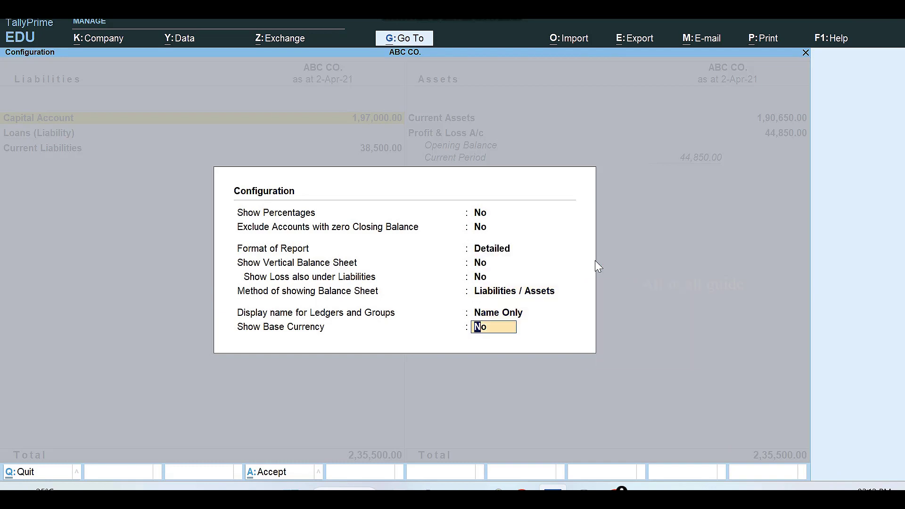
key("Return")
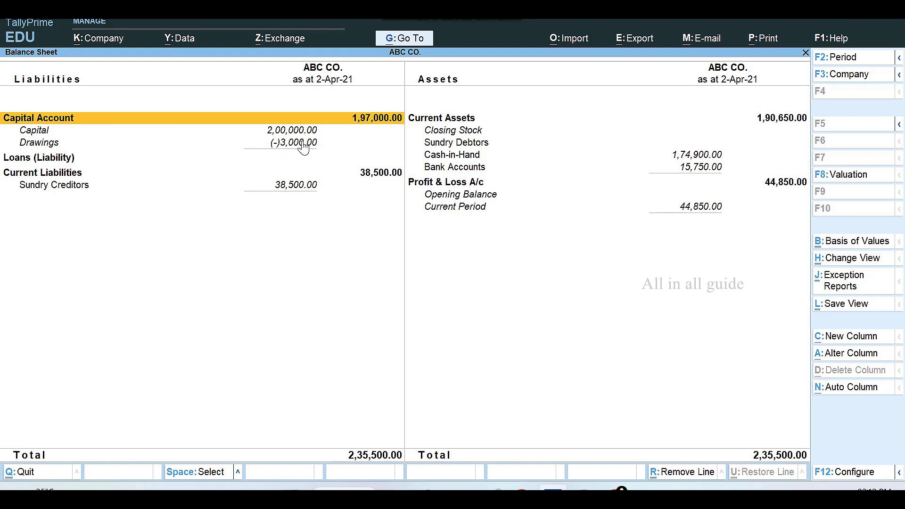
key("Escape")
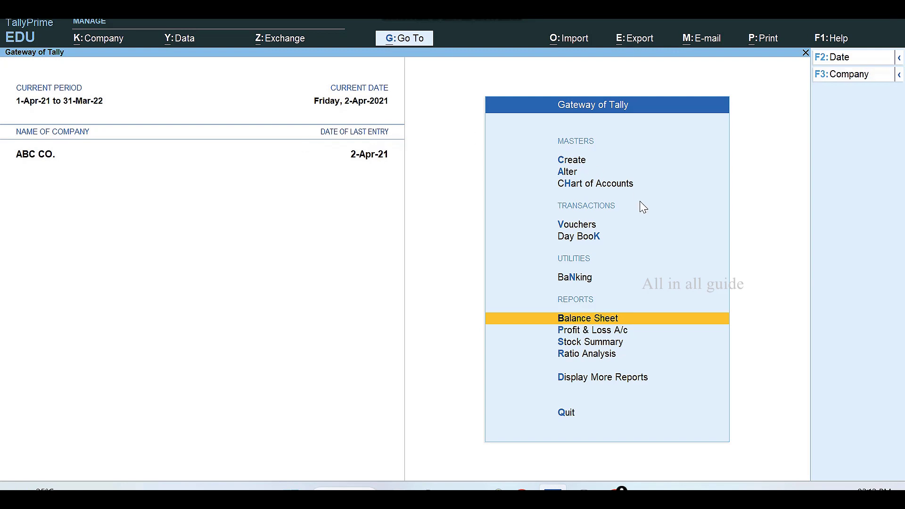
left_click(577, 226)
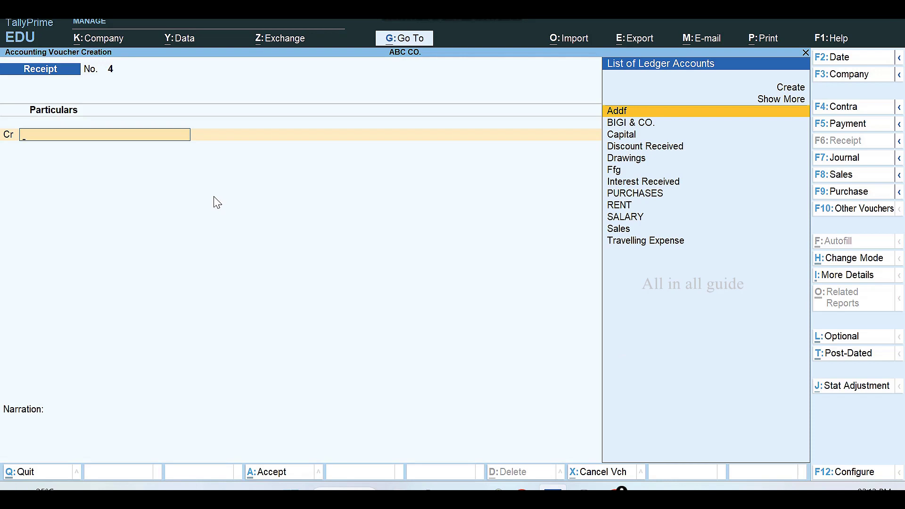
left_click(843, 124)
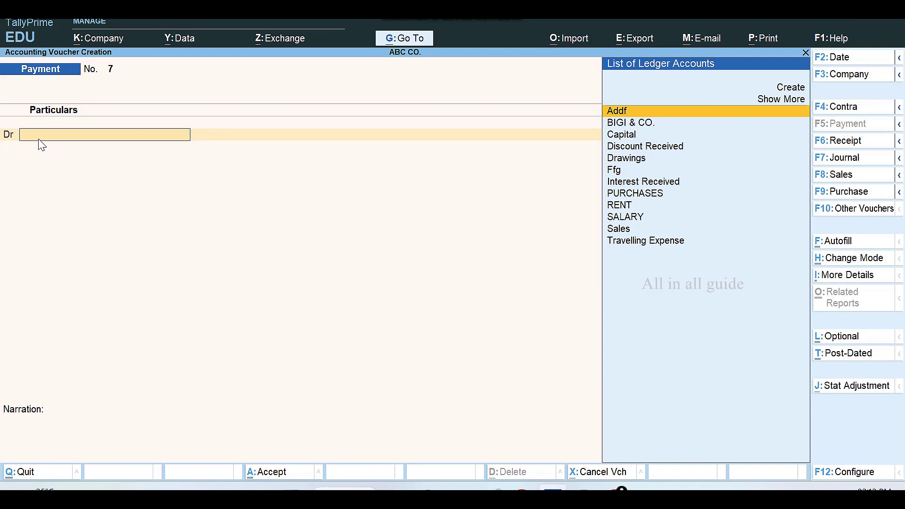
type("Dr")
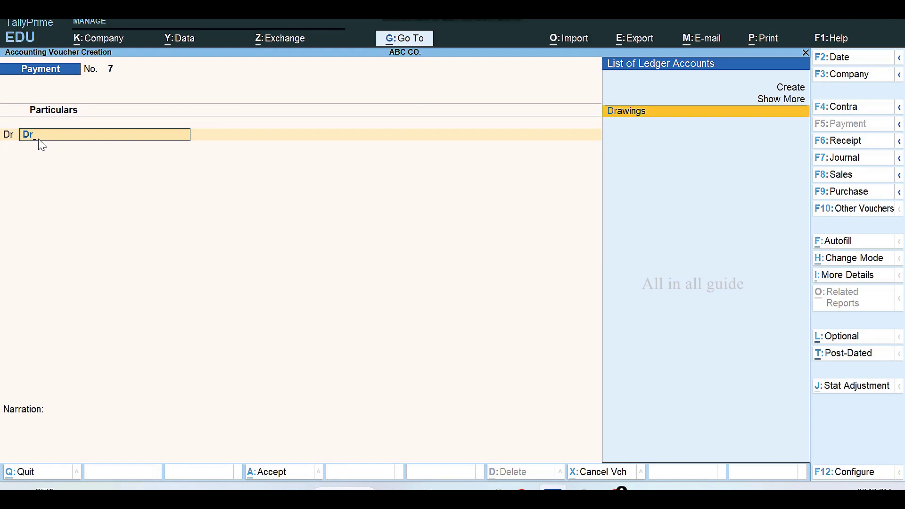
key("Return")
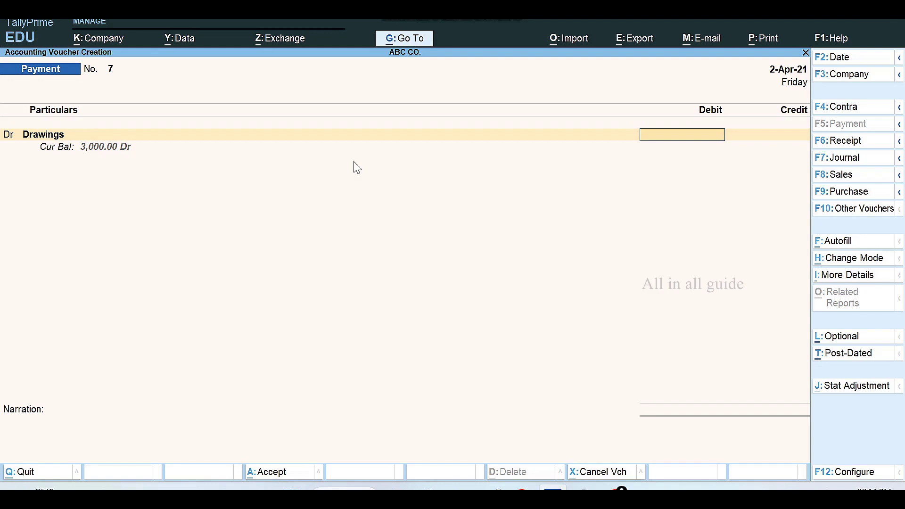
left_click(854, 161)
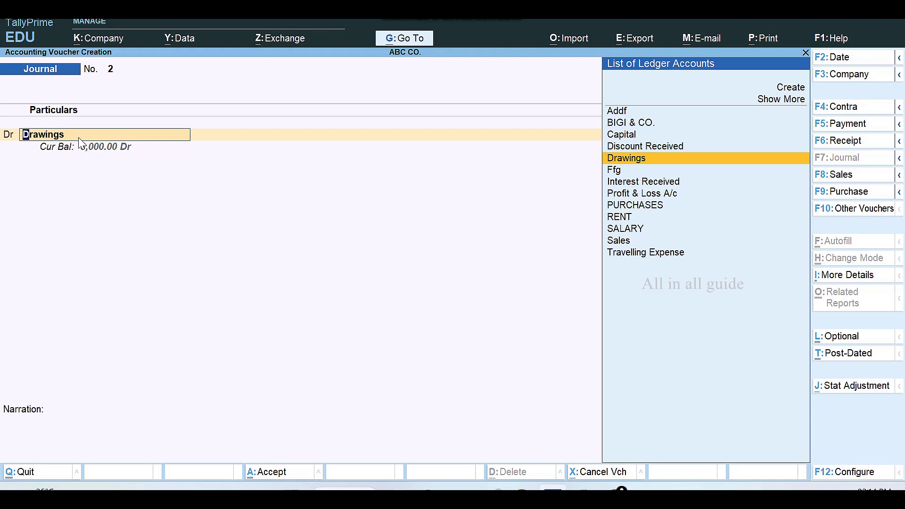
key("ctrl+q")
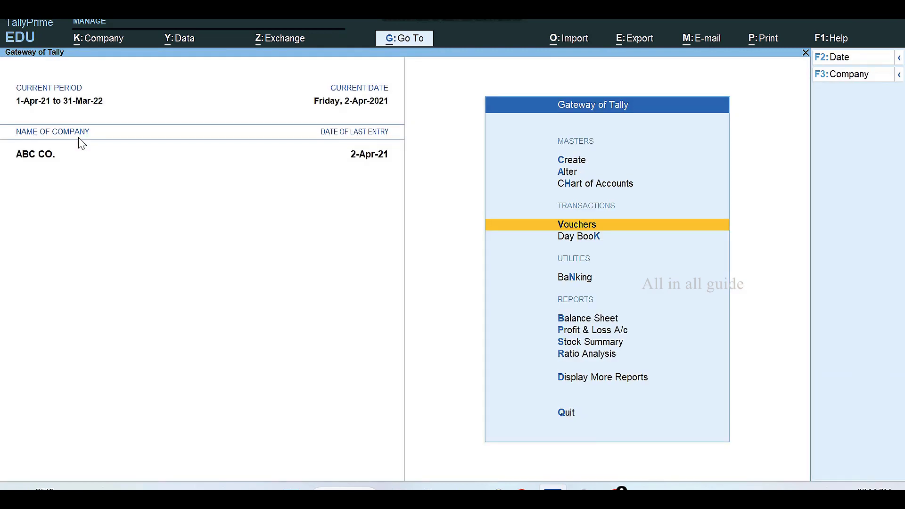
Step: Examine the drawings under Capital Account in the balance sheet using the Detailed report format, then close the report
key("Down")
key("Down")
key("Down")
key("Down")
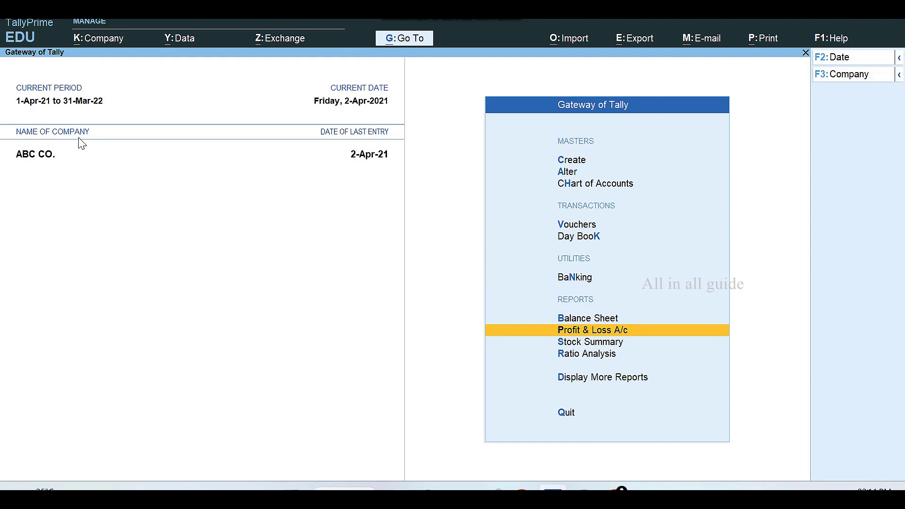
key("Up")
key("Return")
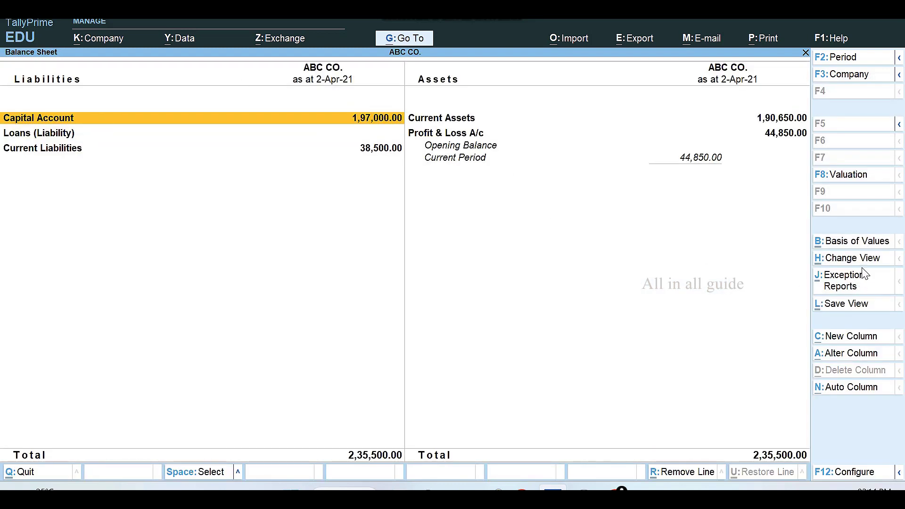
left_click(840, 473)
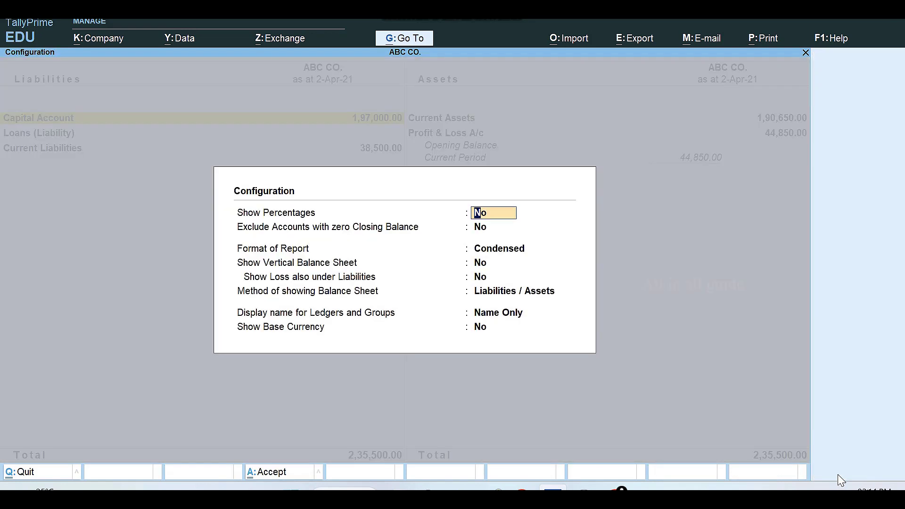
left_click(523, 250)
key("Down")
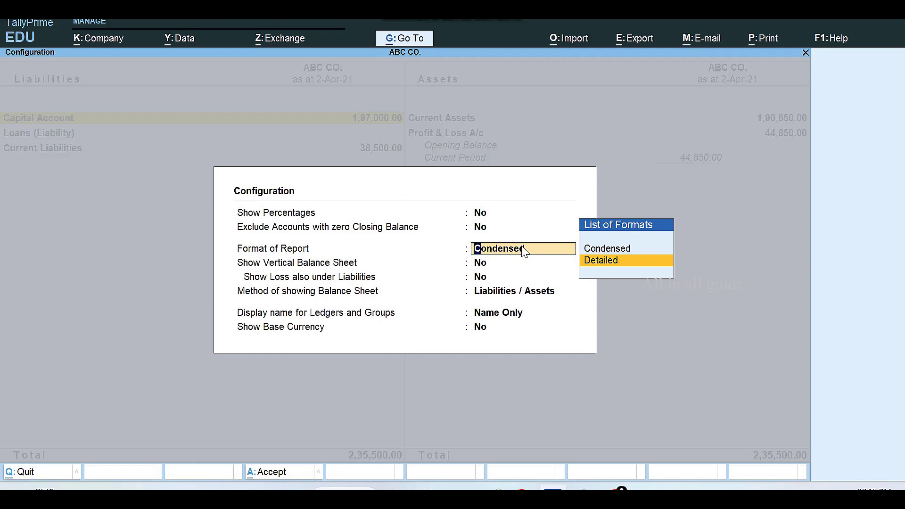
key("Return")
key("ctrl+a")
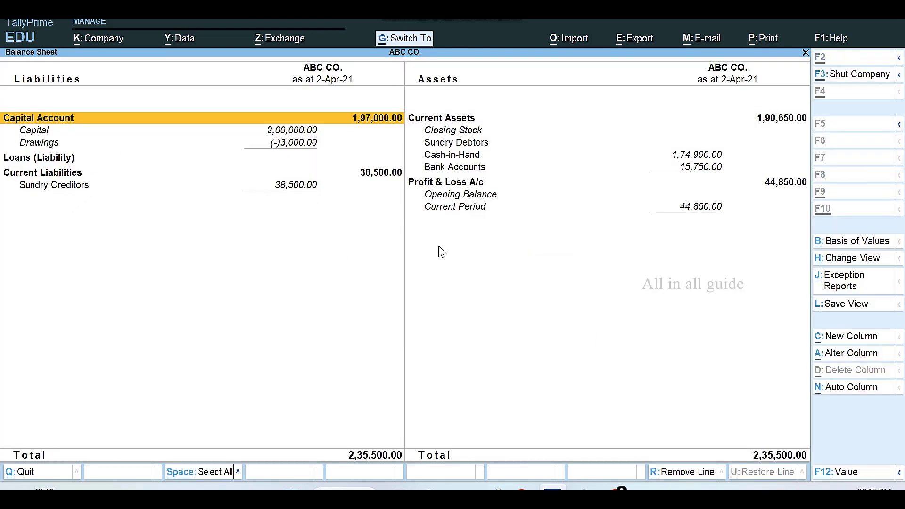
key("Escape")
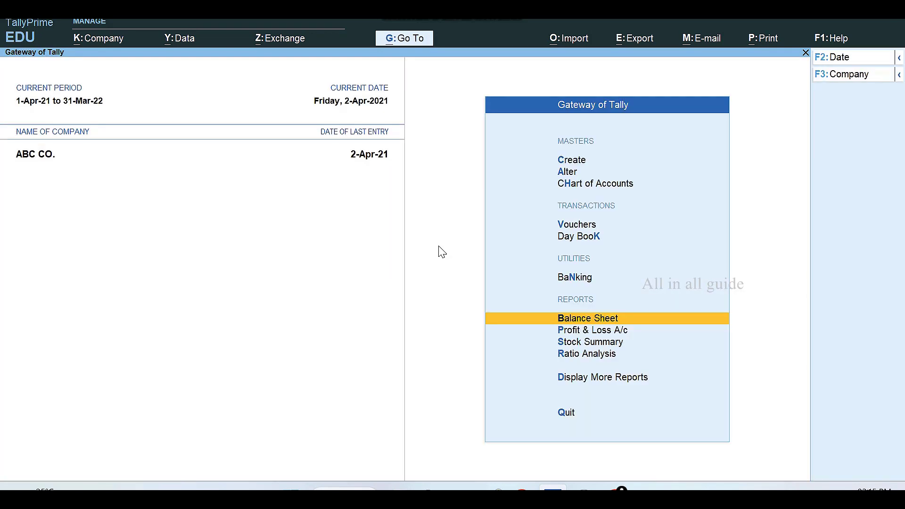
Step: View the Profit & Loss A/c with its report format set to Detailed, and return to the Gateway of Tally
left_click(571, 330)
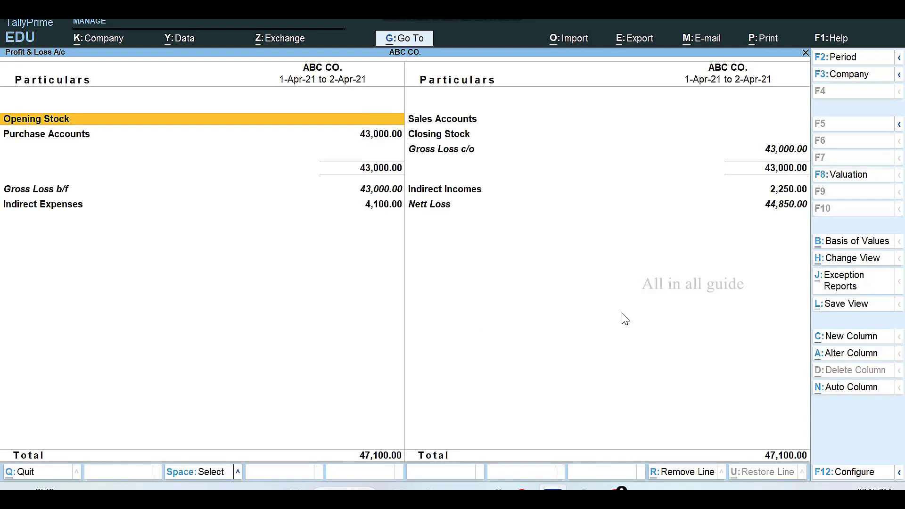
left_click(834, 472)
left_click(497, 258)
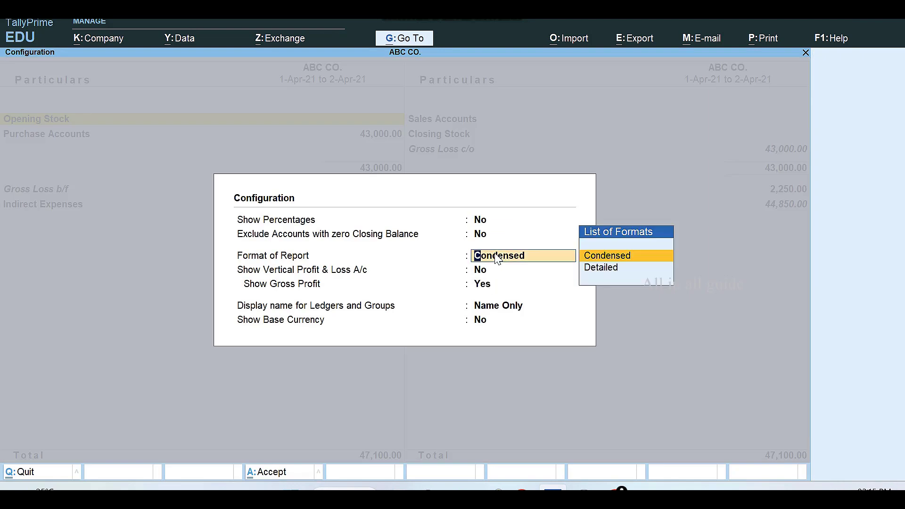
left_click(619, 268)
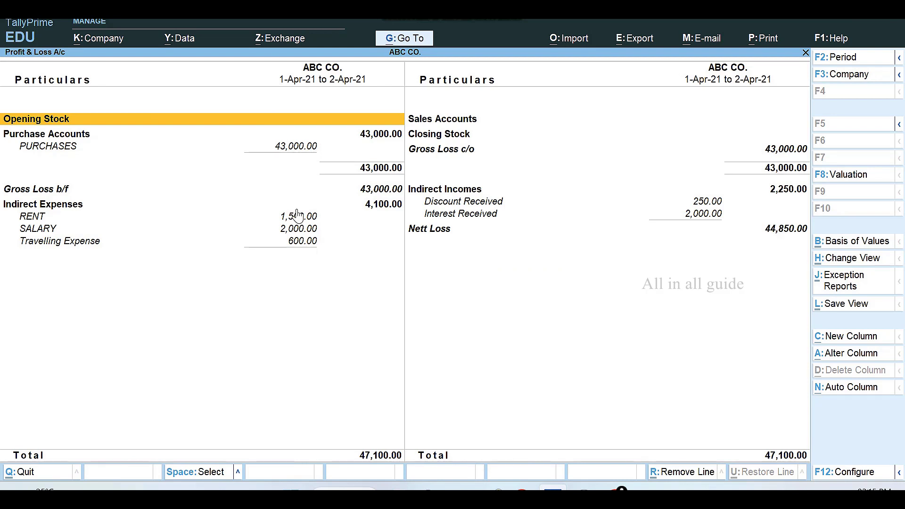
key("ctrl")
key("ctrl+q")
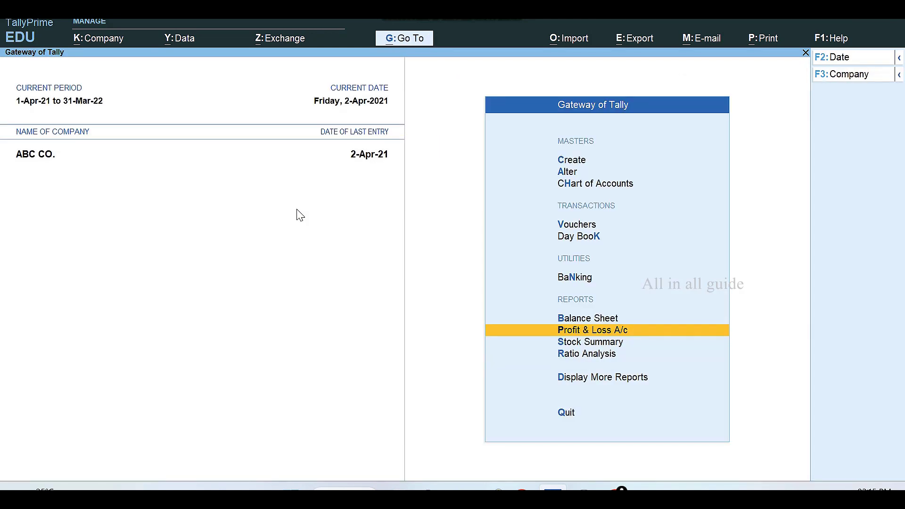